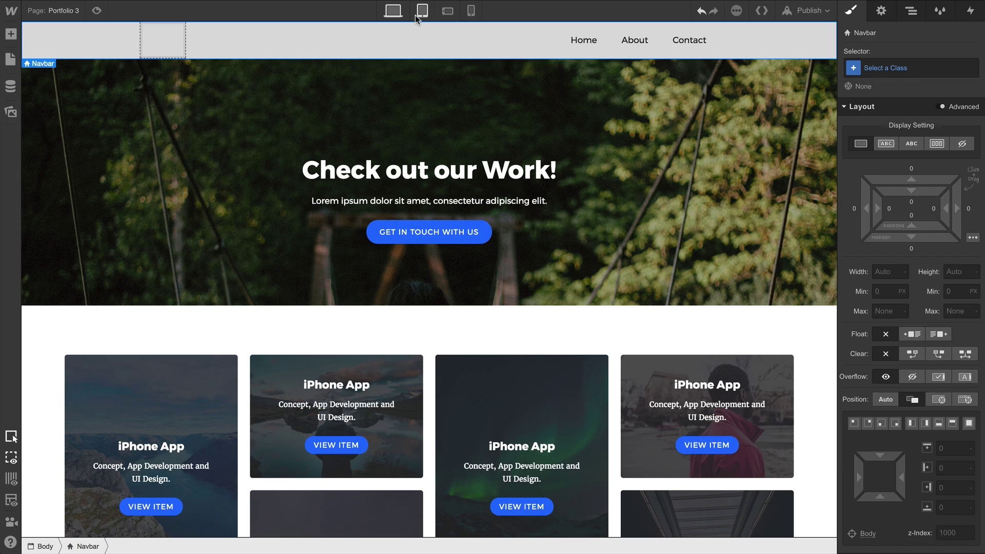
View the newly added navbar at tablet width
left_click(421, 11)
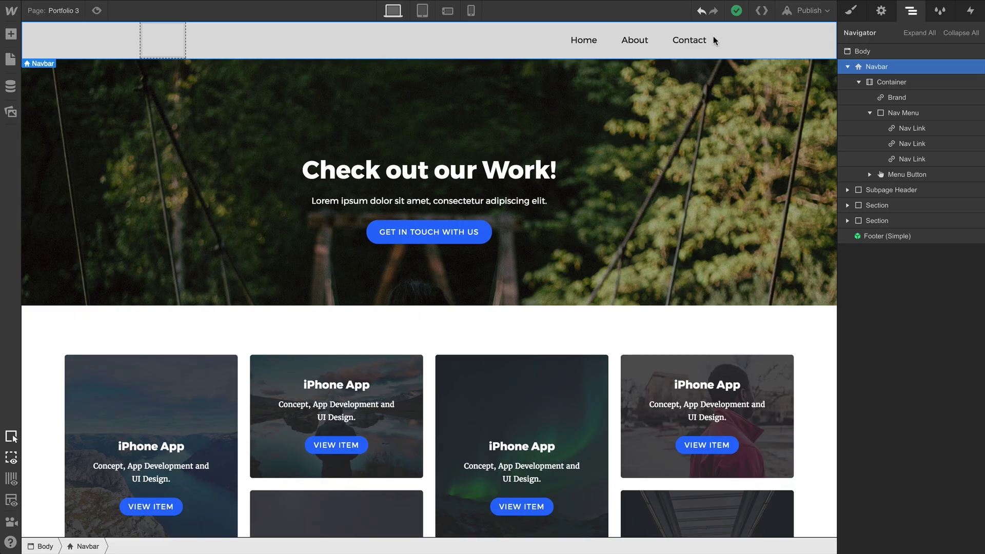
Select the Nav Menu and set its background colour to salmon
left_click(689, 39)
left_click(614, 41)
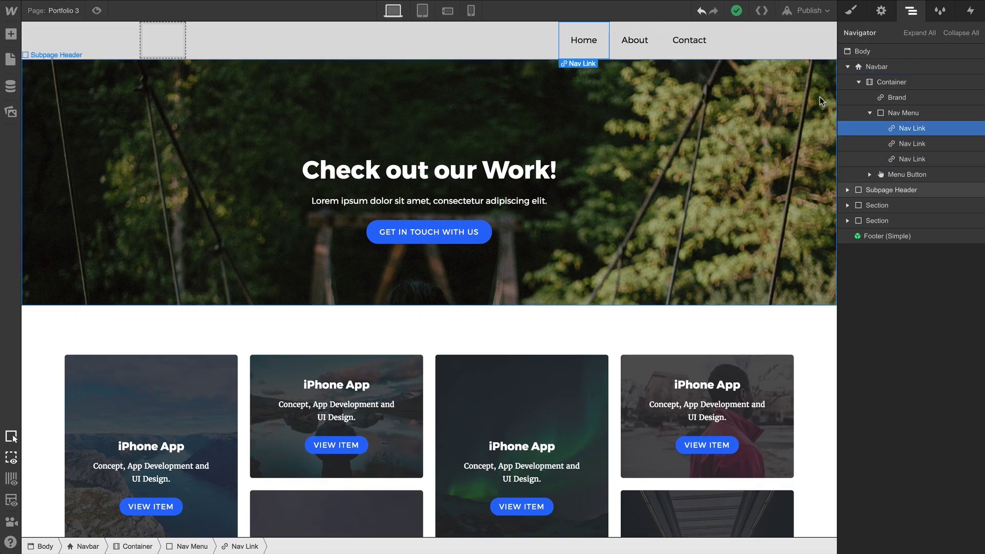
left_click(882, 114)
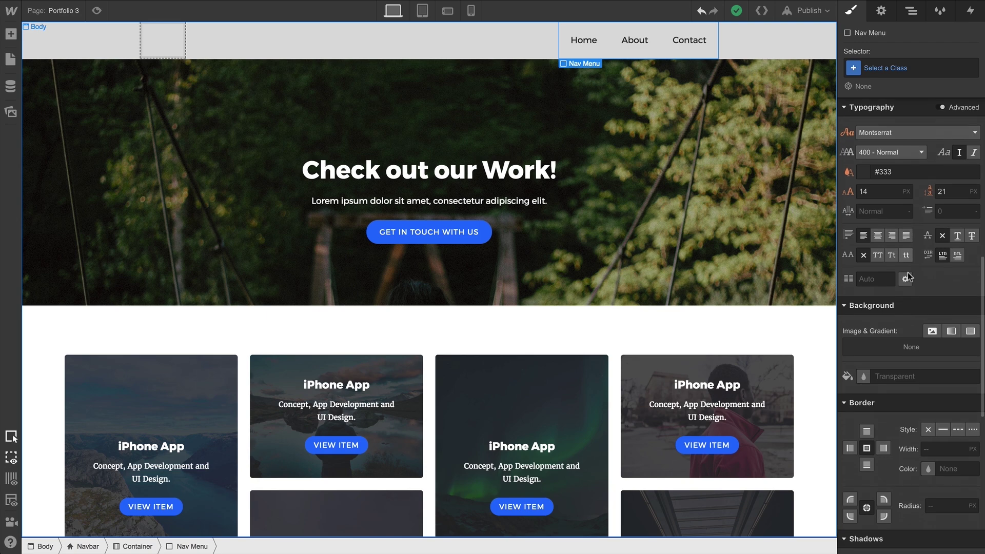
left_click(896, 375)
type("Salmon")
key("Return")
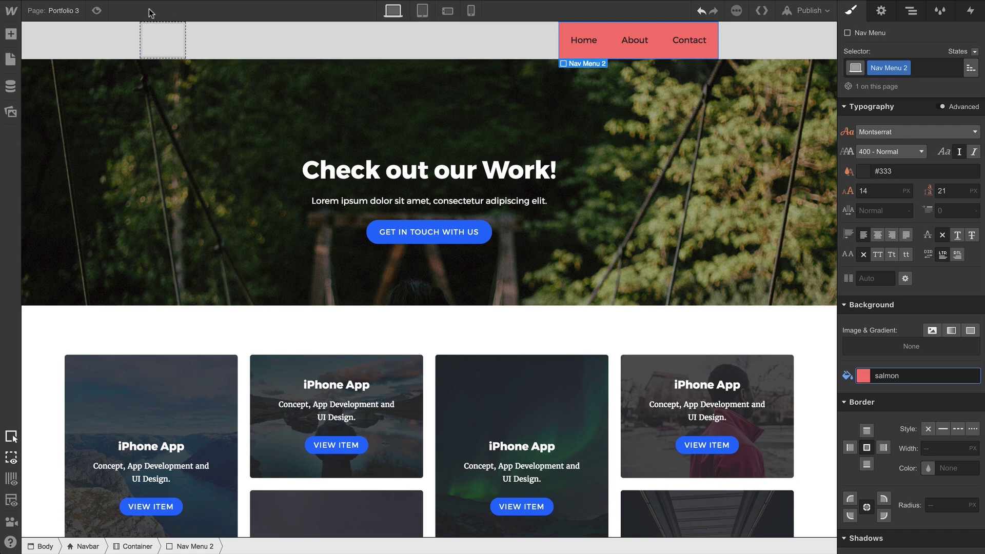
left_click(97, 11)
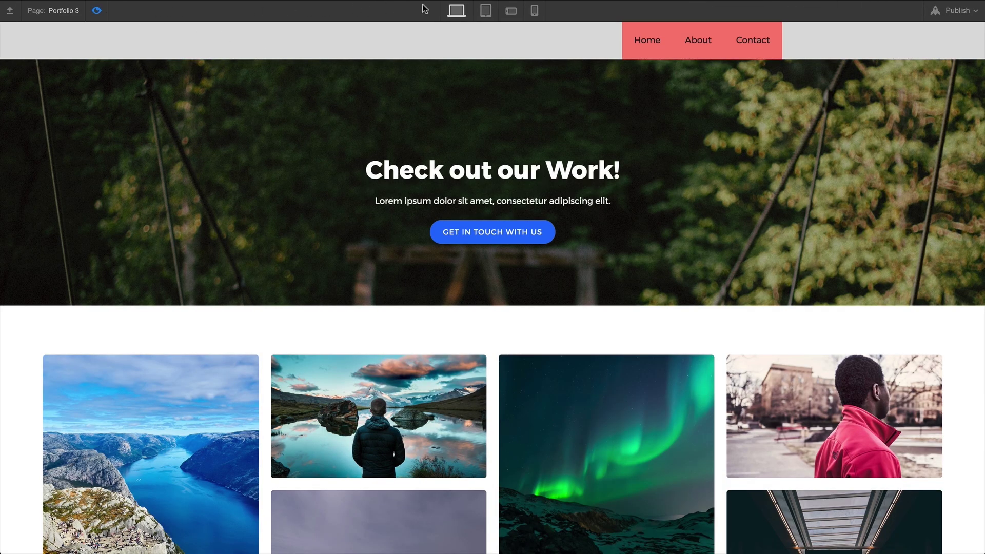
left_click(483, 10)
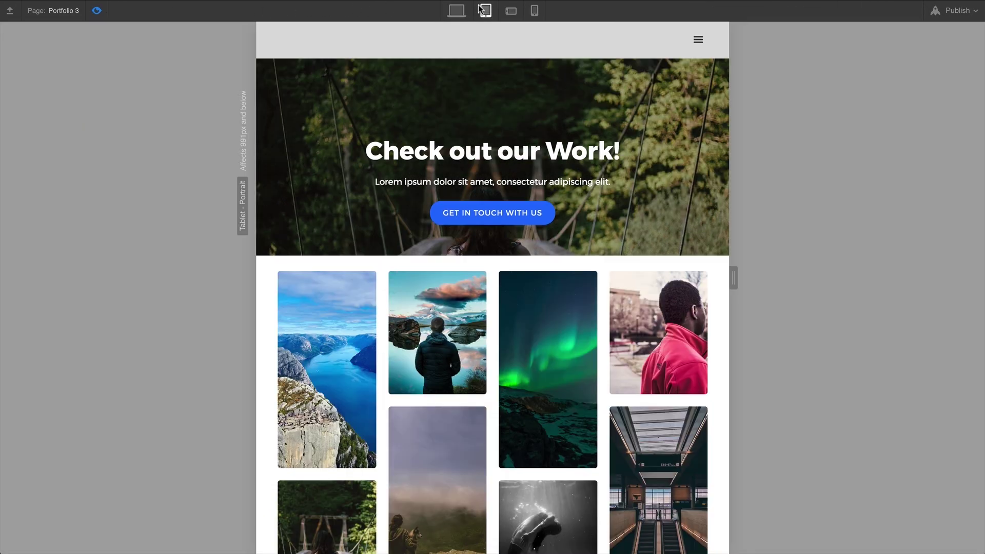
left_click(686, 46)
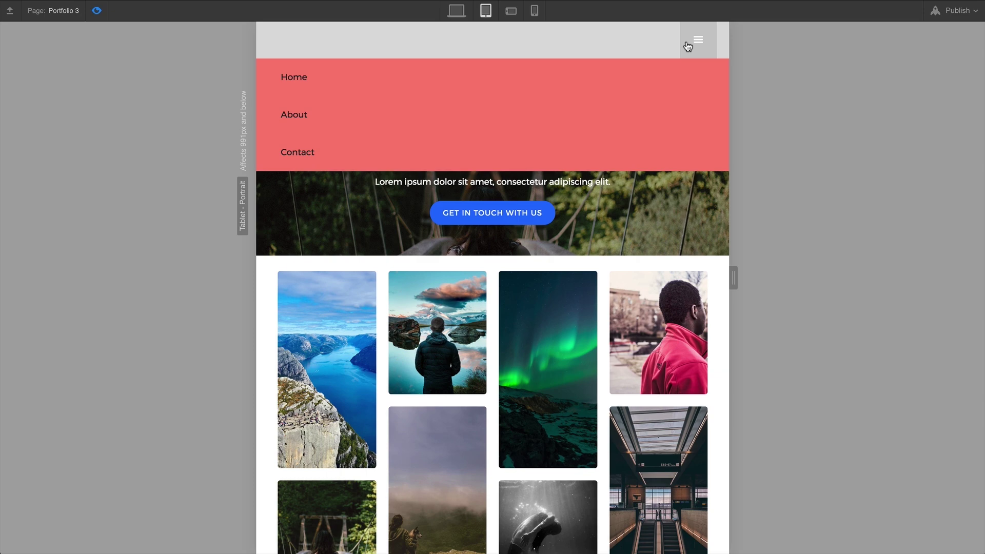
left_click(687, 46)
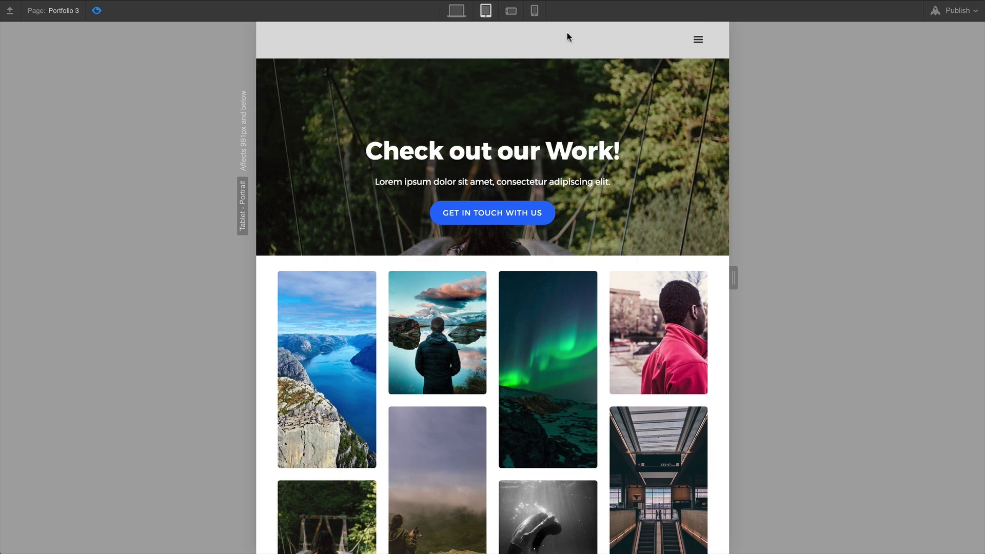
left_click(456, 10)
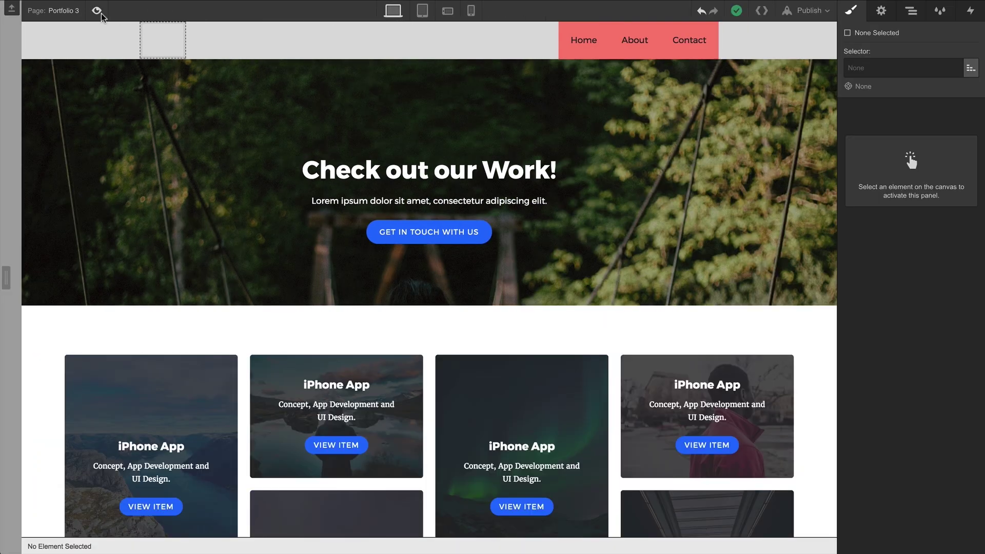
Select the navbar Container and force its menu open from Navbar Settings
left_click(98, 11)
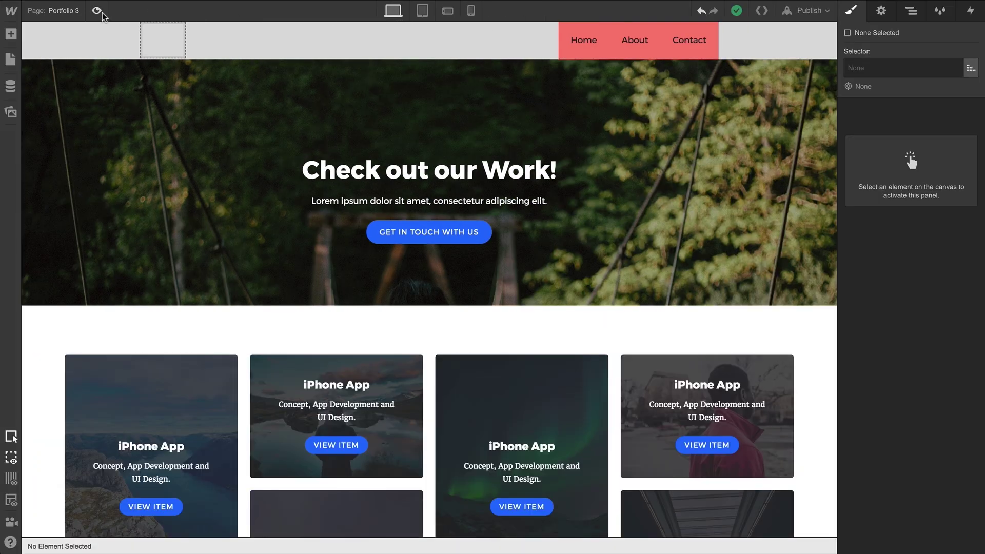
left_click(462, 34)
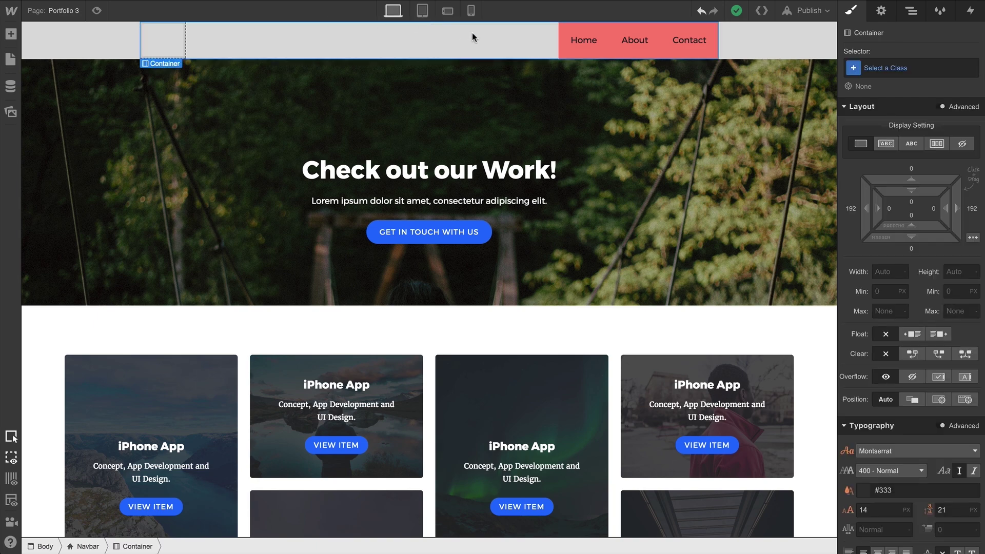
left_click(880, 14)
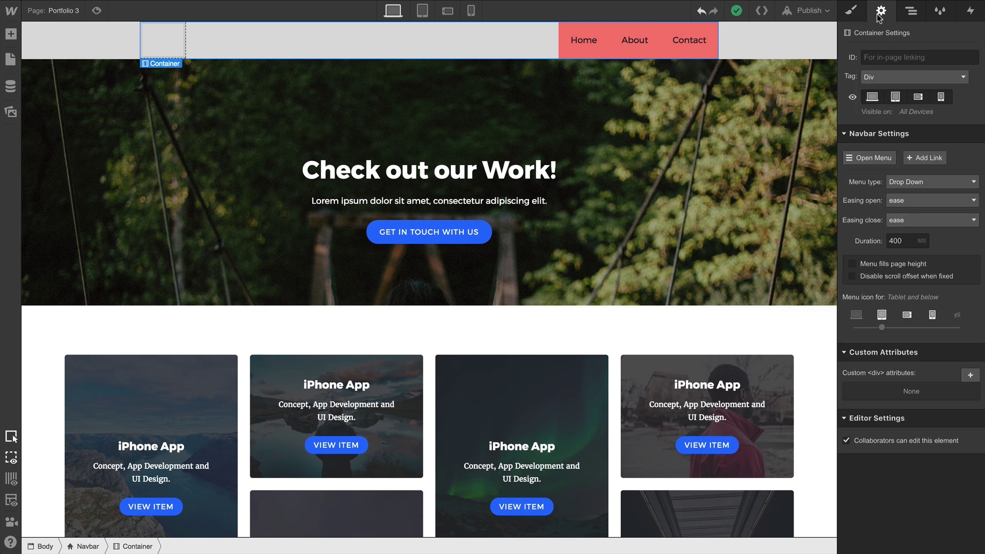
left_click(865, 156)
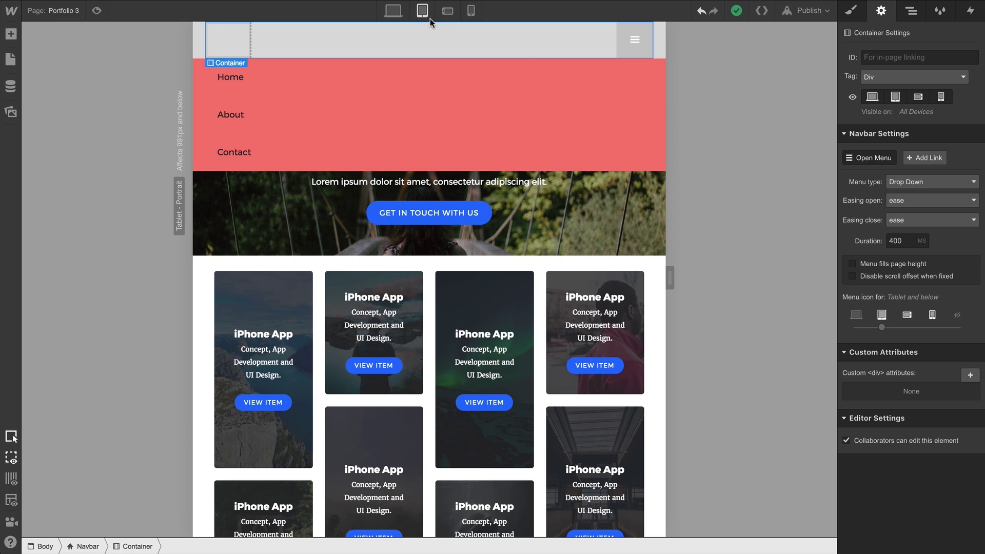
Compare desktop and tablet widths, then select the collapsed Menu Button
left_click(393, 10)
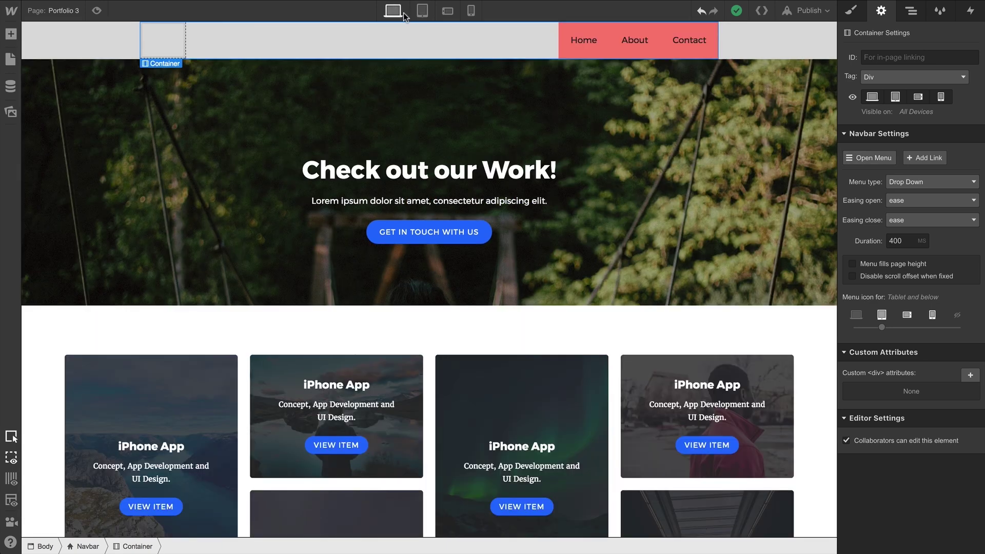
left_click(424, 14)
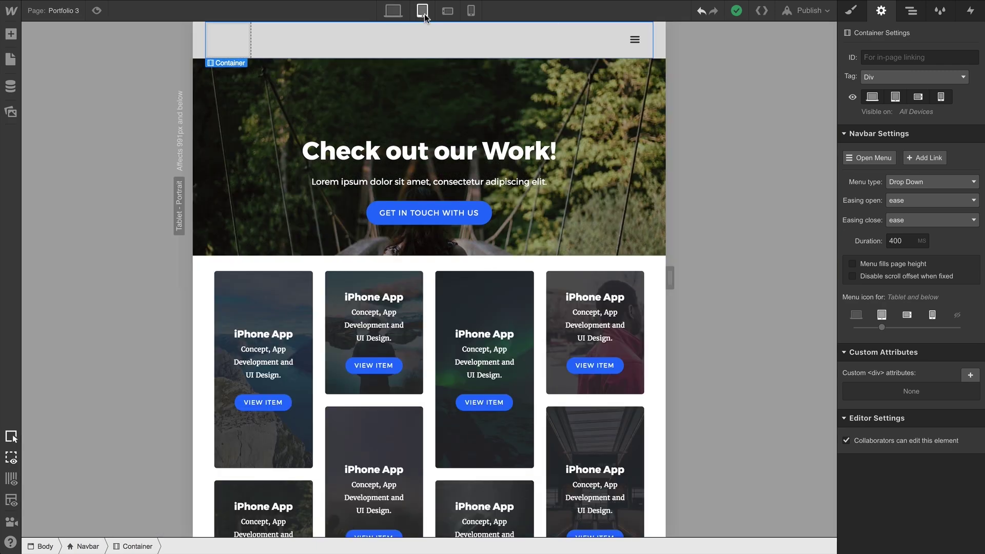
left_click(623, 41)
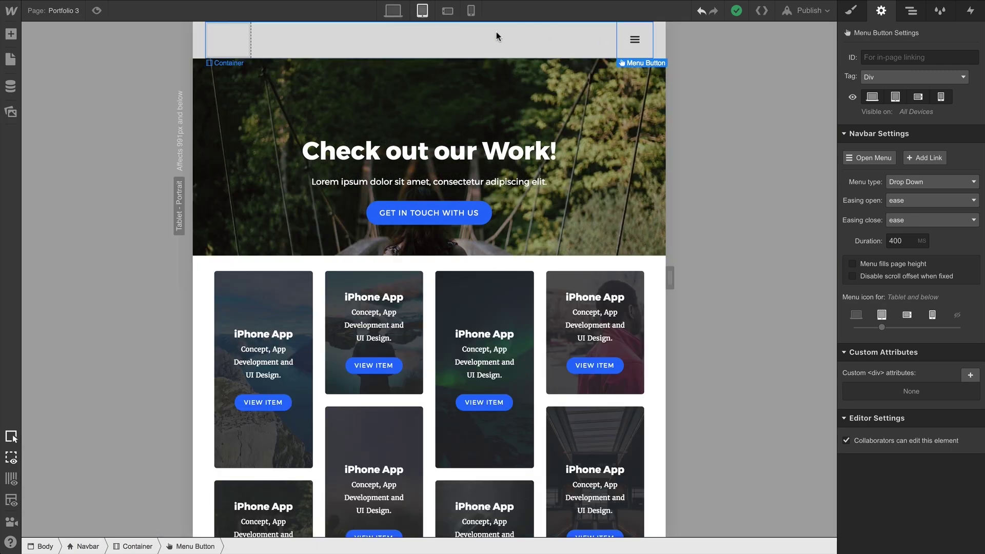
left_click(97, 11)
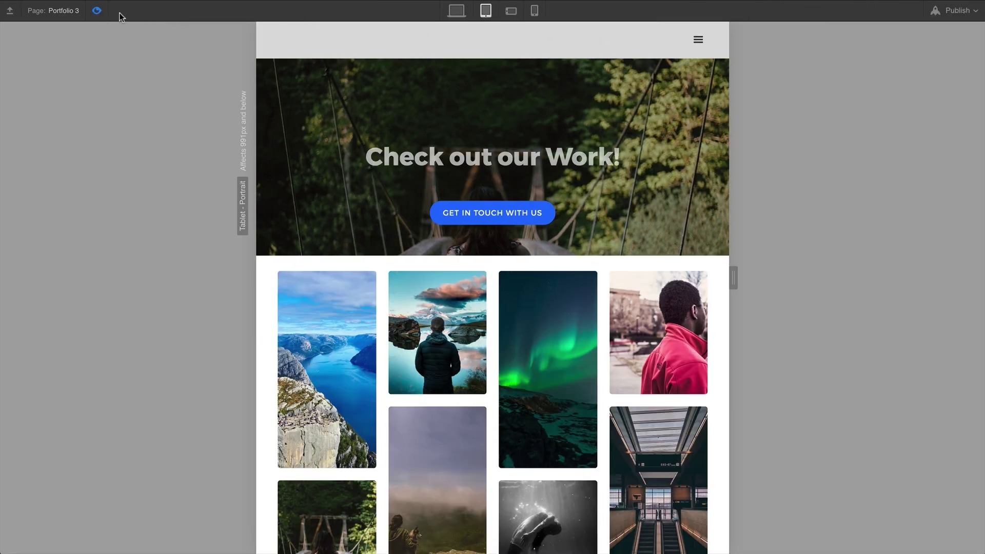
left_click(700, 46)
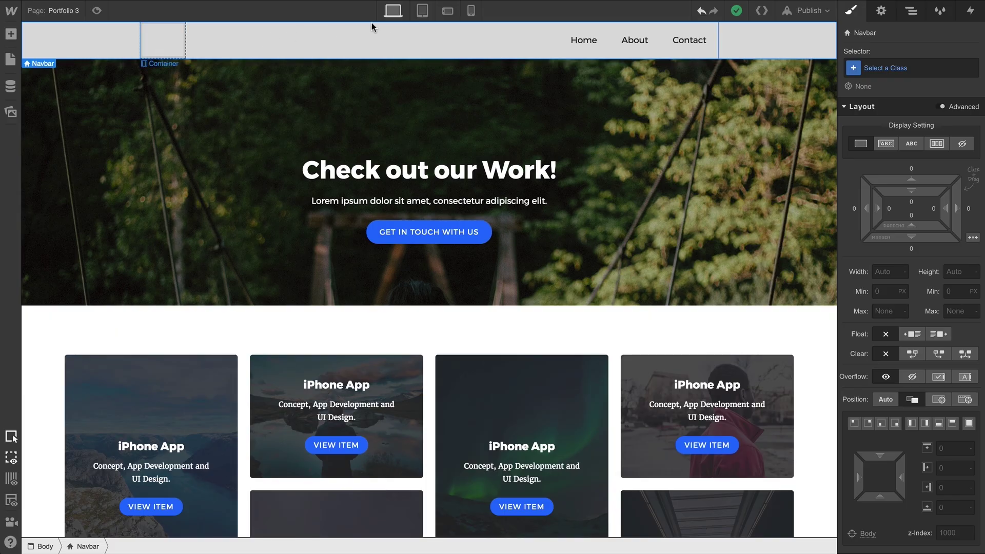
Set the navbar to collapse into its menu icon only at Phone (L) and below
left_click(422, 11)
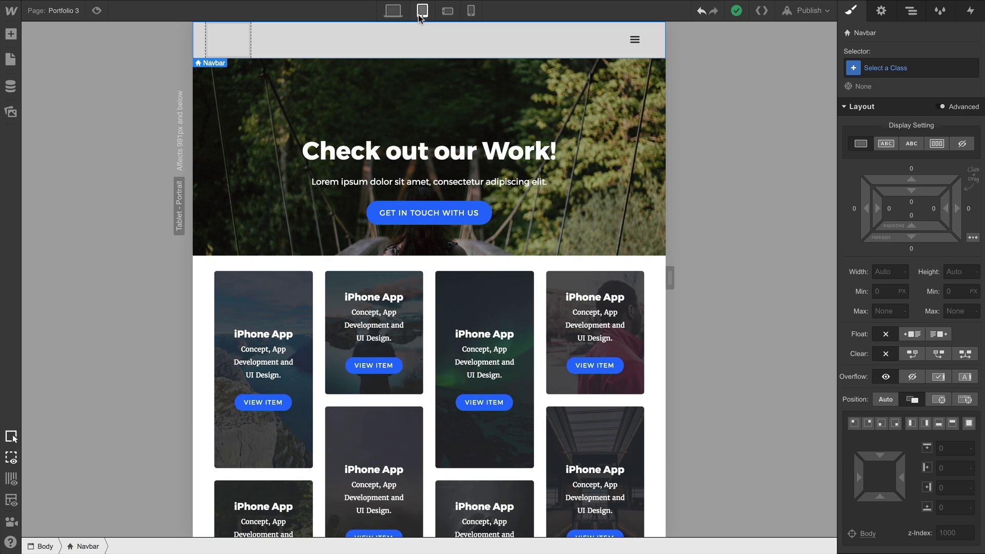
left_click(393, 12)
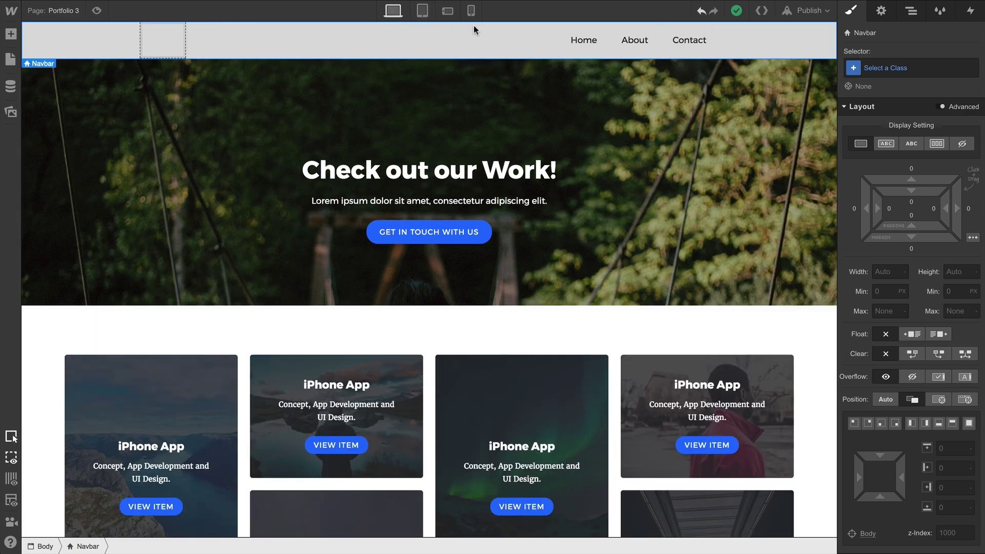
left_click(583, 40)
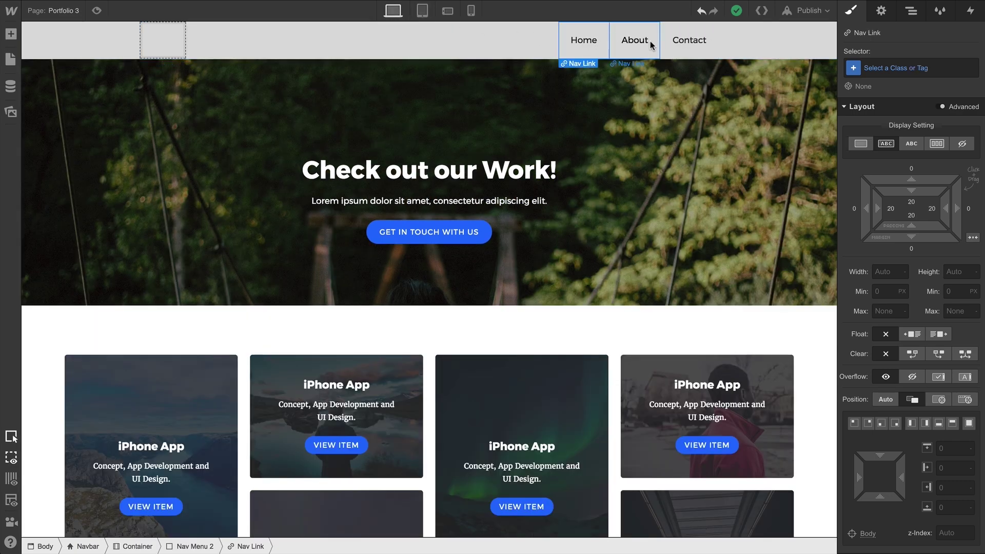
left_click(880, 13)
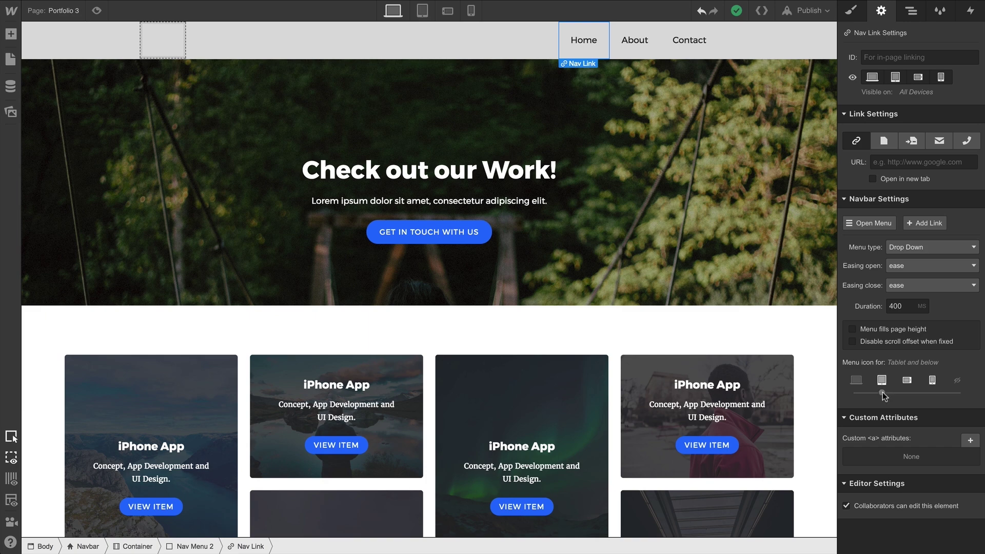
left_click_drag(882, 392, 907, 394)
Check tablet shows full links and landscape phone shows the menu button
left_click(422, 10)
left_click(571, 40)
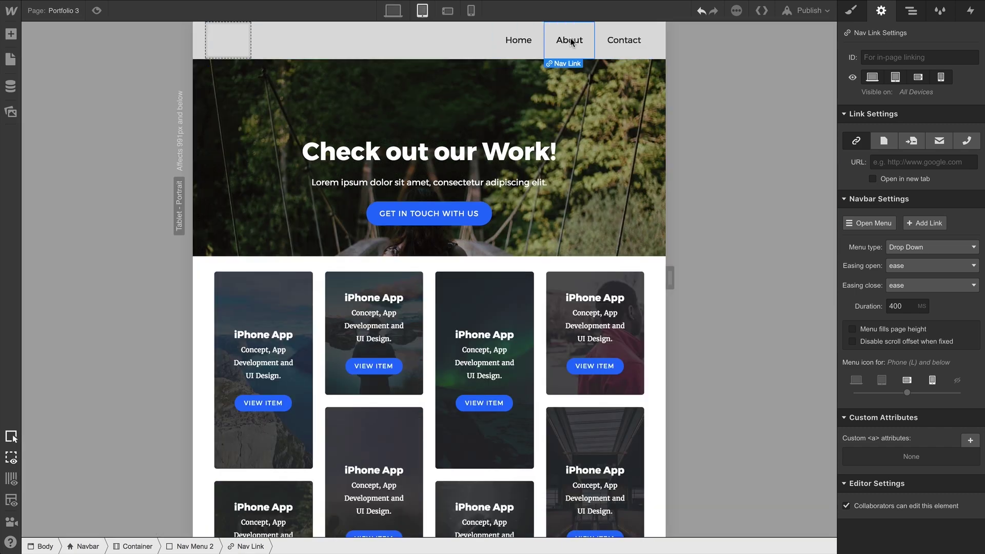
left_click(615, 40)
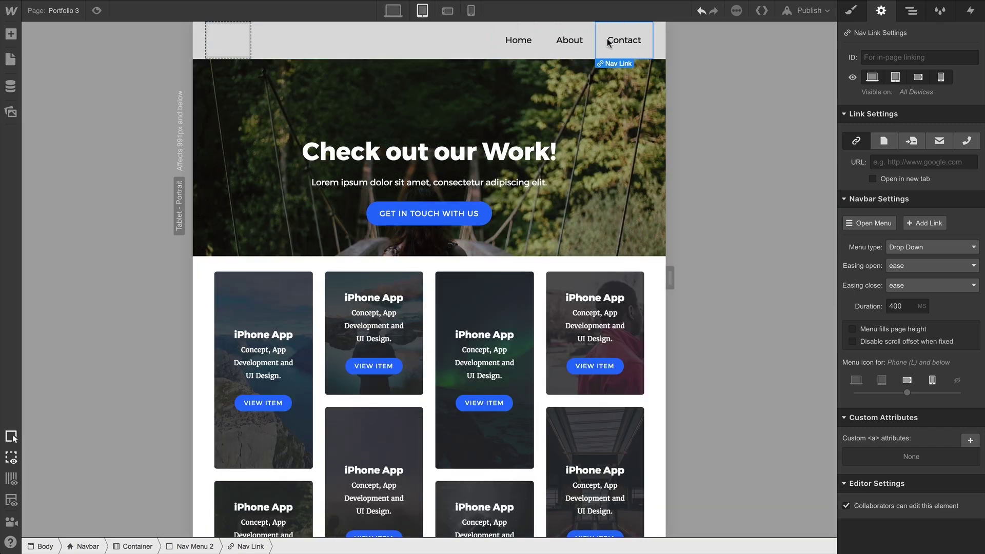
left_click(449, 12)
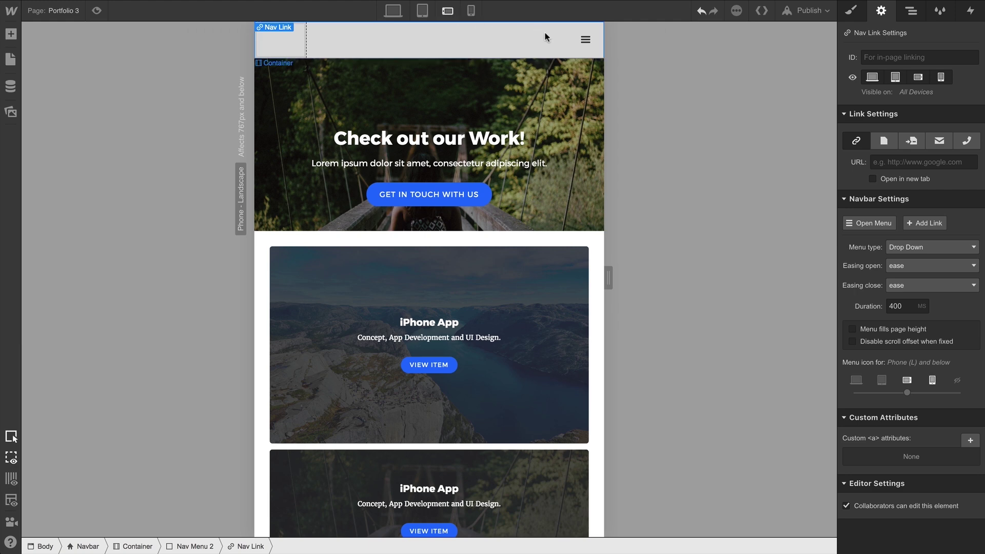
left_click(573, 46)
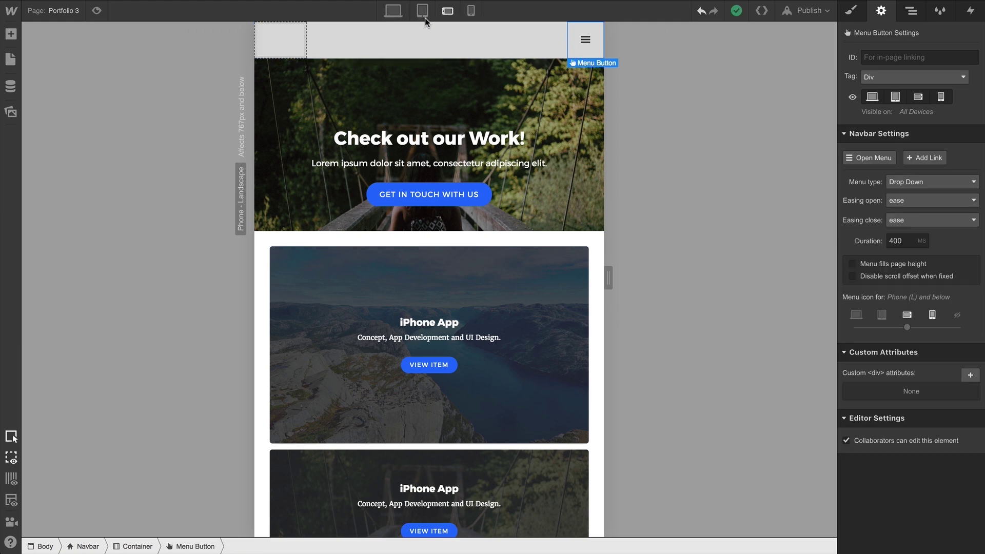
Move the menu collapse point to Desktop, then back to smaller screens
left_click(395, 12)
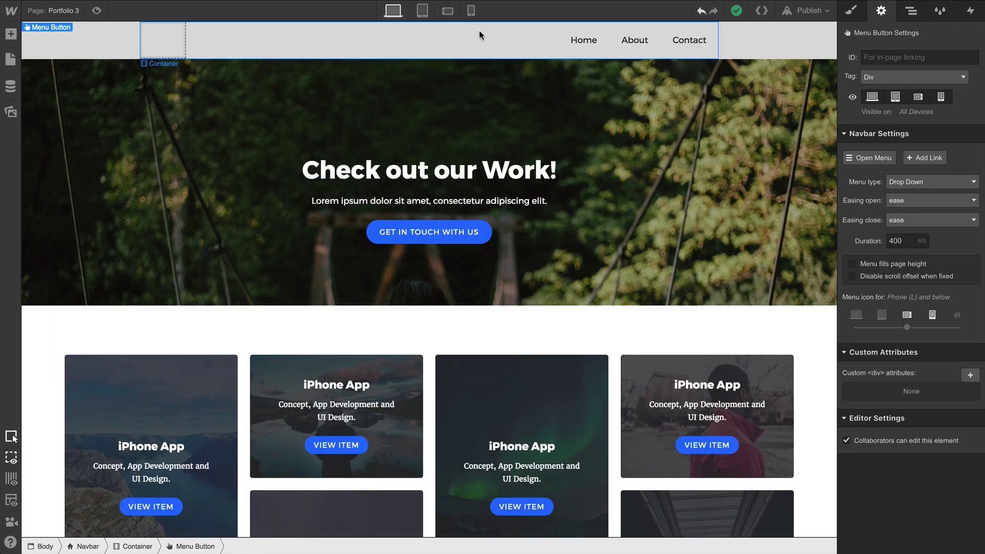
left_click(480, 30)
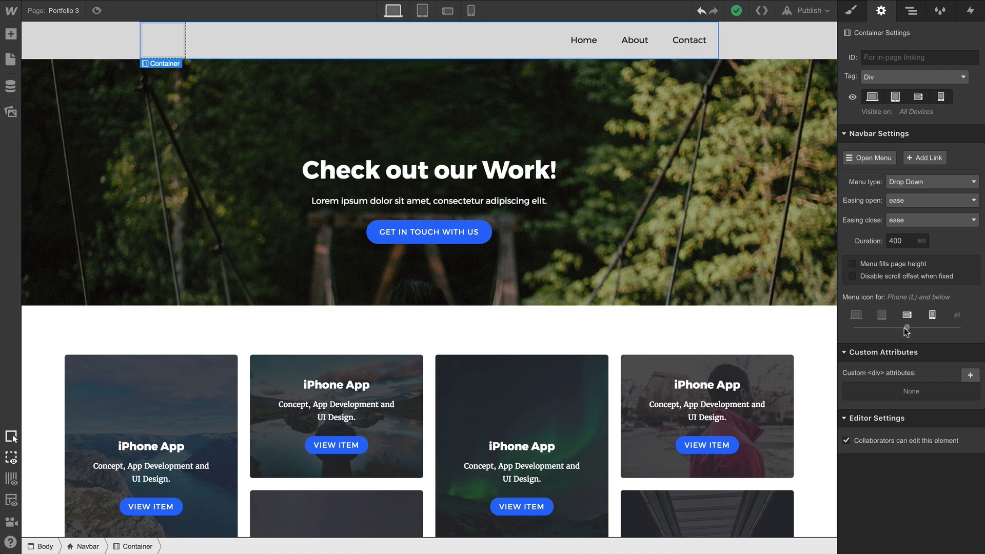
left_click_drag(894, 330, 857, 332)
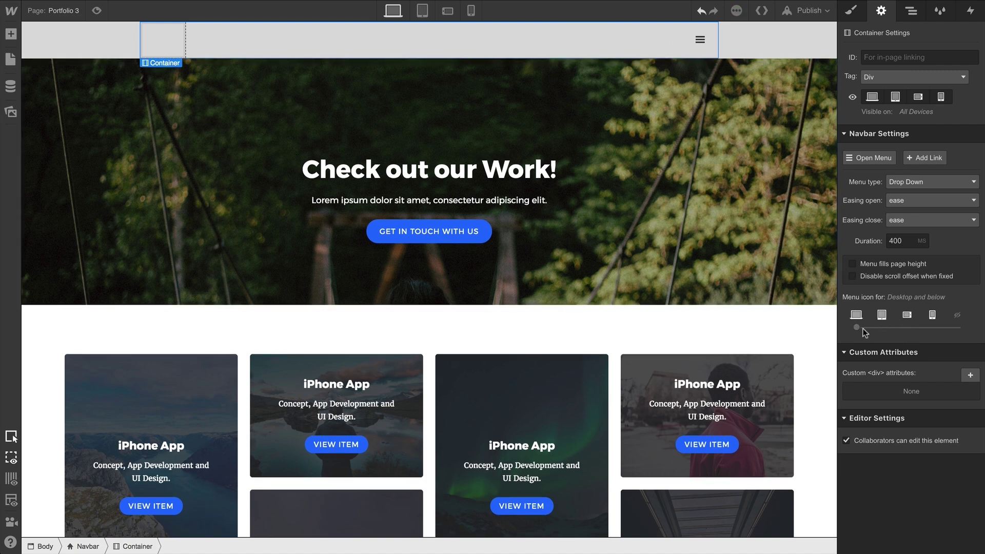
left_click_drag(855, 328, 884, 329)
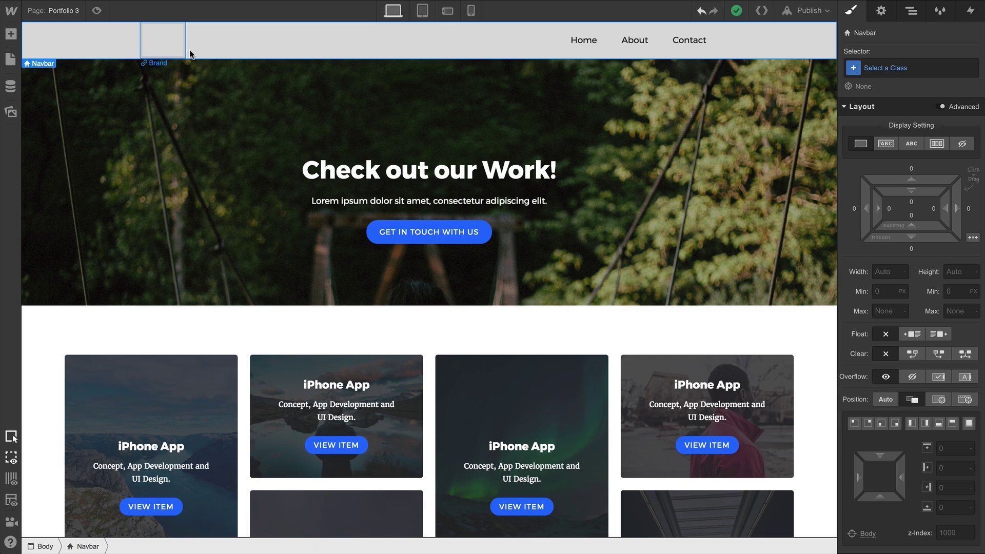
Set the navbar's Menu type to Over Right
left_click(475, 36)
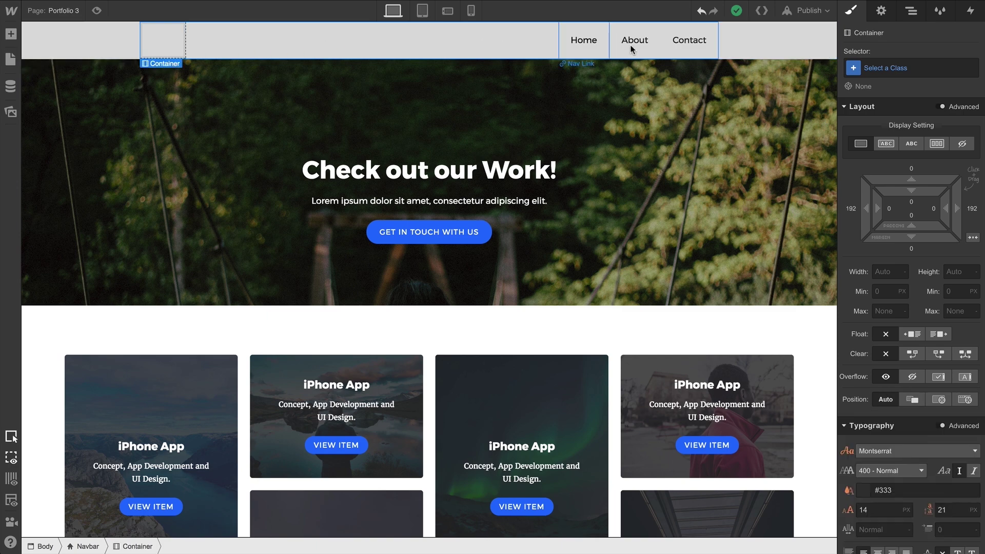
left_click(881, 11)
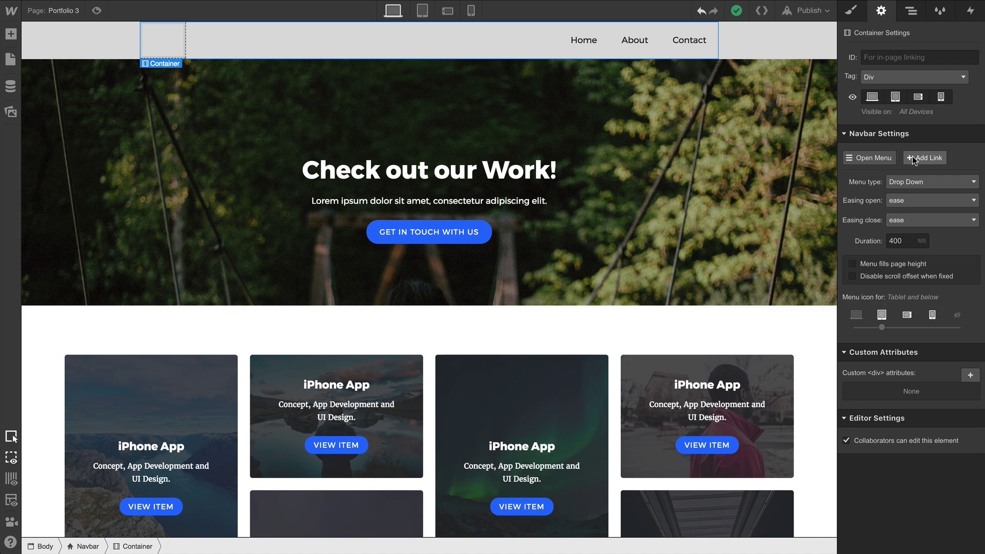
left_click(915, 186)
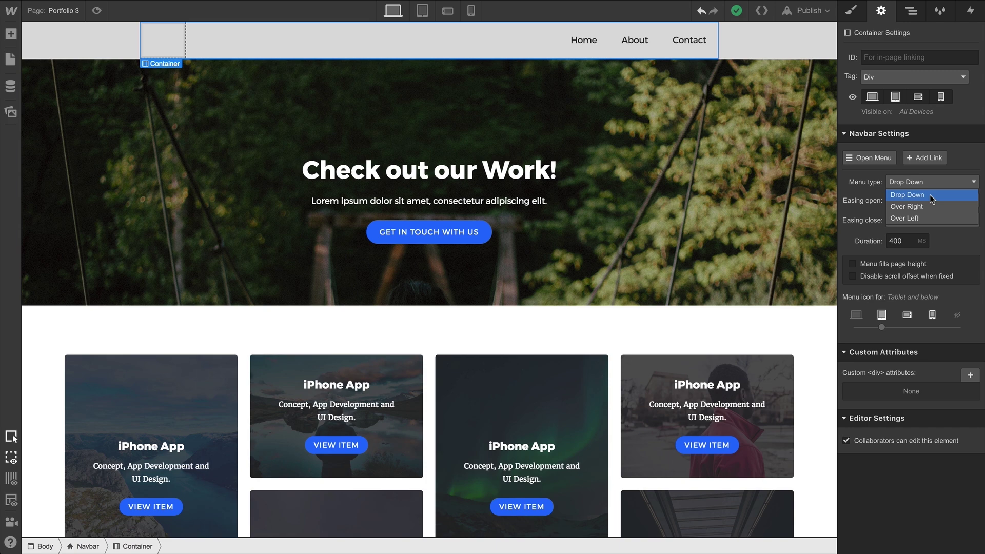
left_click(928, 207)
Preview at tablet width, opening and closing the right-sliding menu
left_click(97, 9)
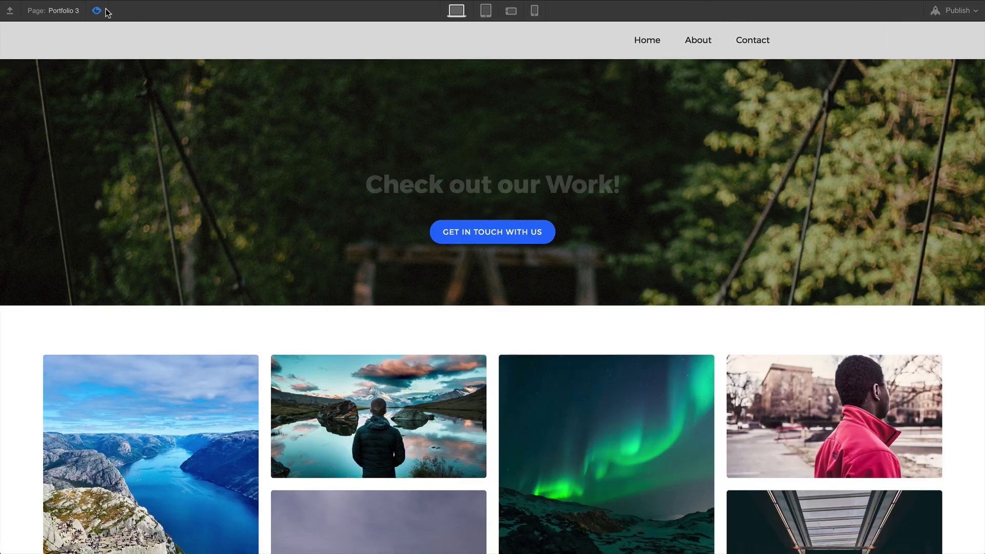
left_click(485, 12)
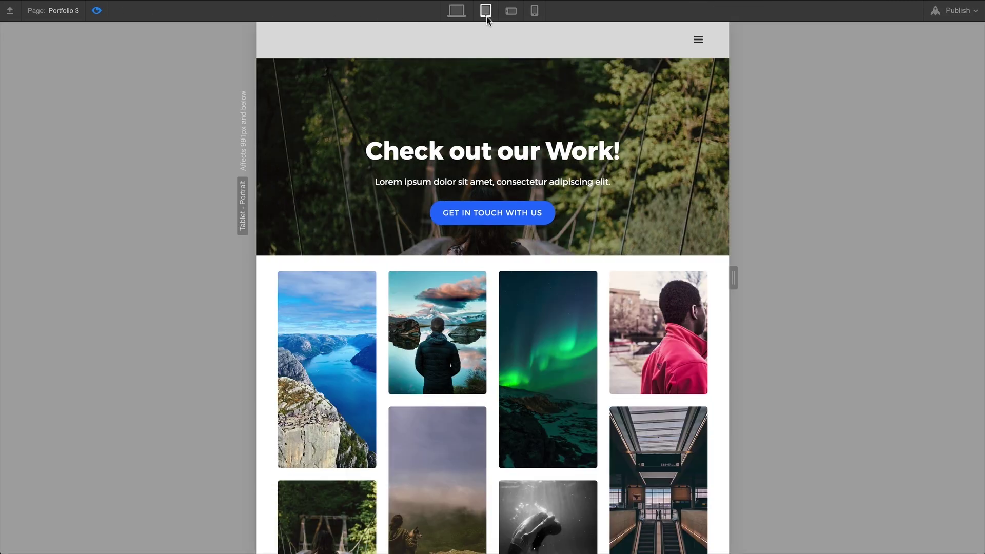
left_click(691, 45)
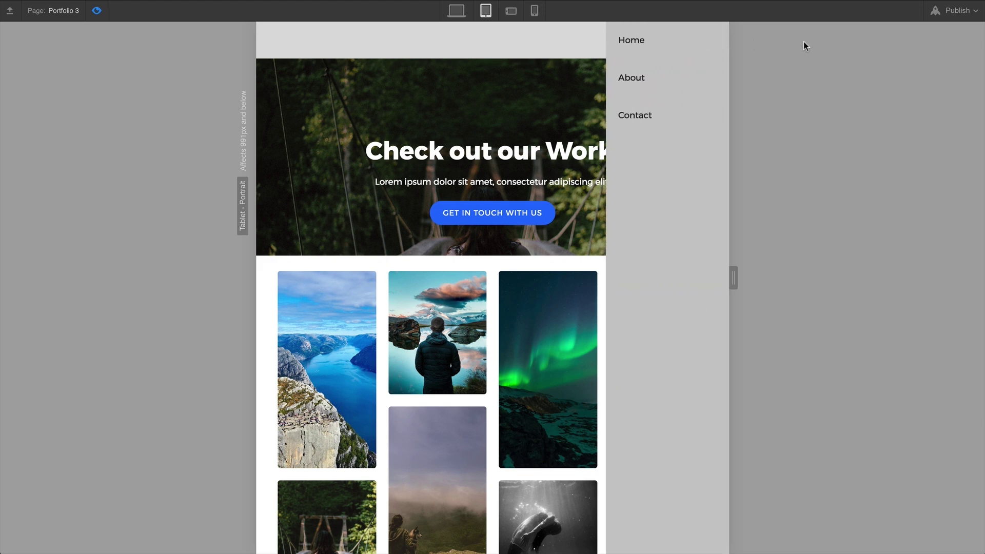
left_click(558, 47)
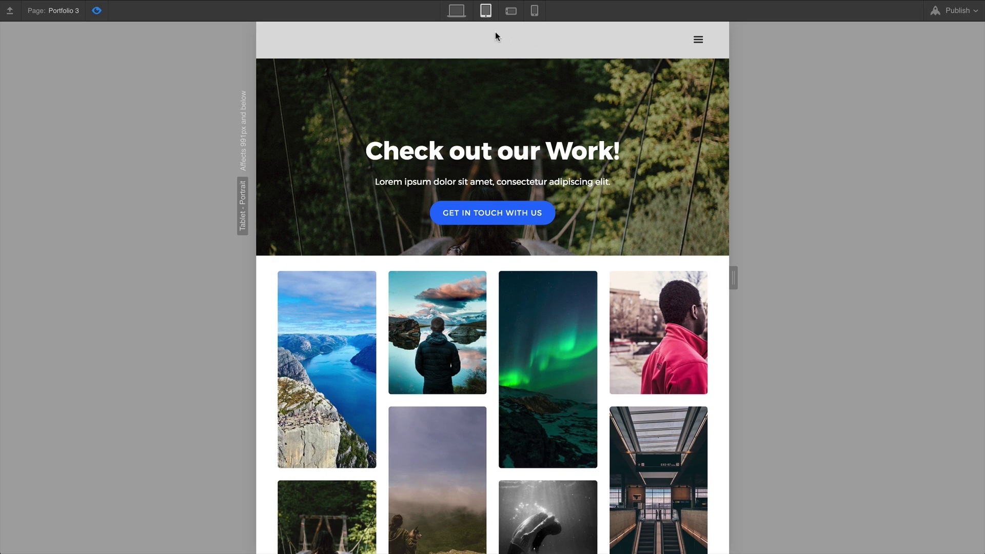
left_click(457, 11)
Set the navbar's Menu type to Over Left
left_click(96, 16)
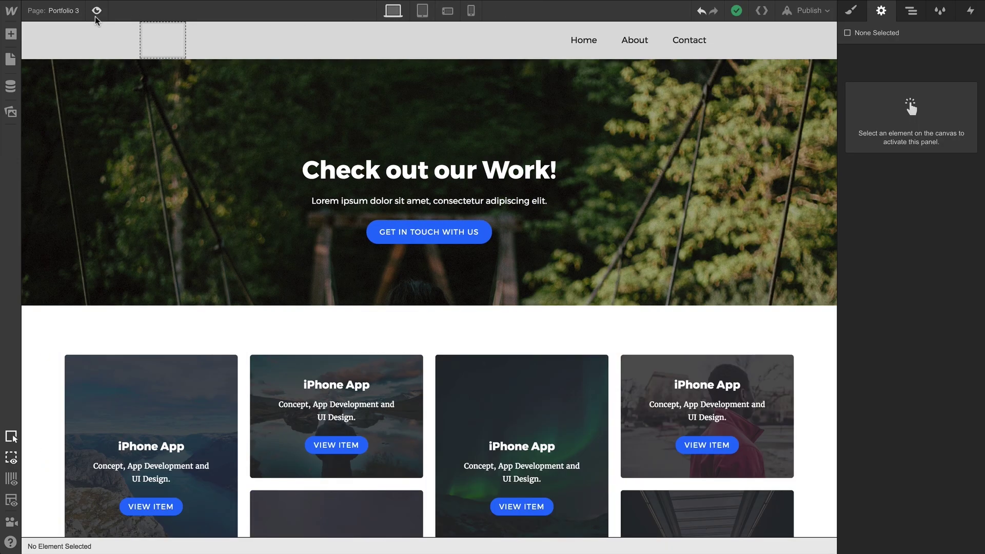
left_click(203, 46)
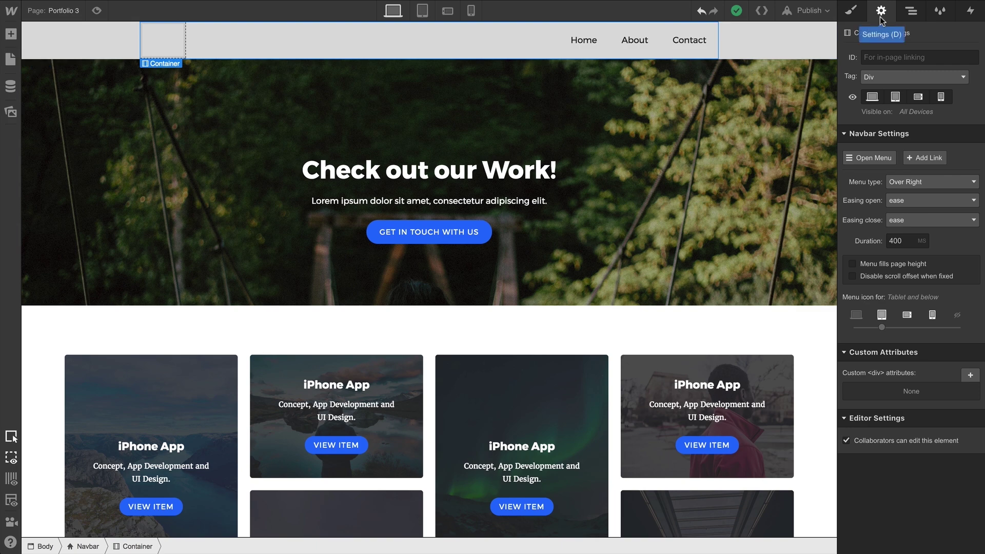
left_click(901, 183)
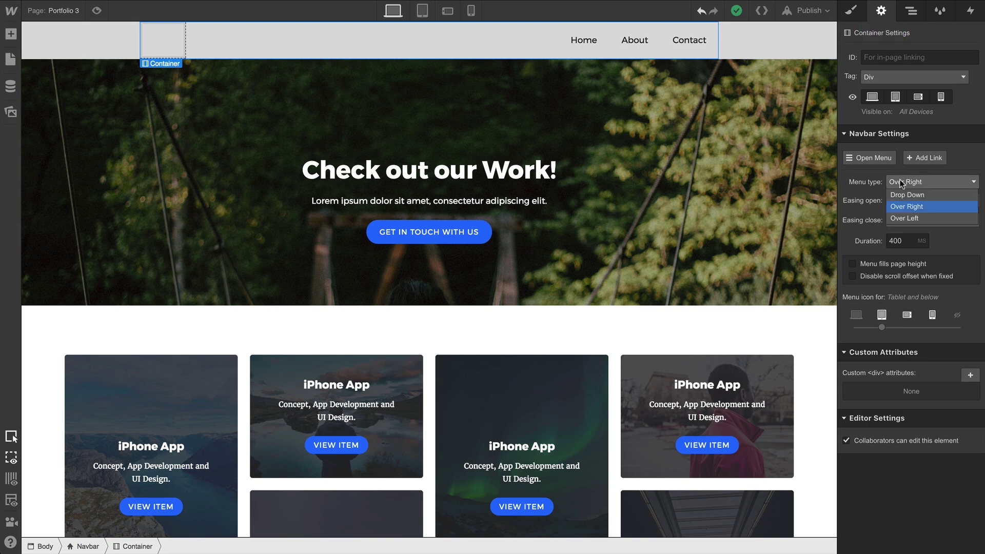
left_click(907, 216)
Preview at tablet width, opening and closing the left-sliding menu
left_click(101, 11)
left_click(486, 11)
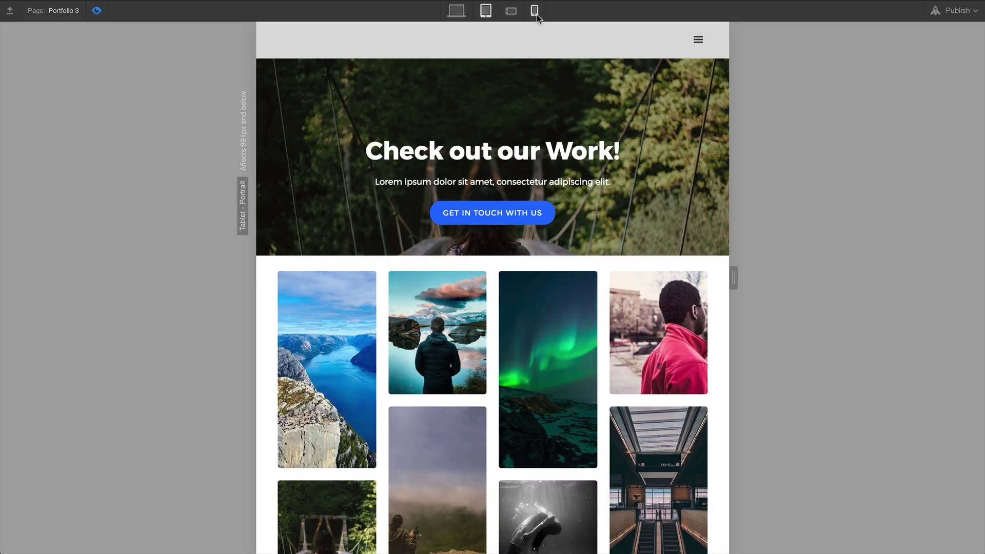
left_click(698, 41)
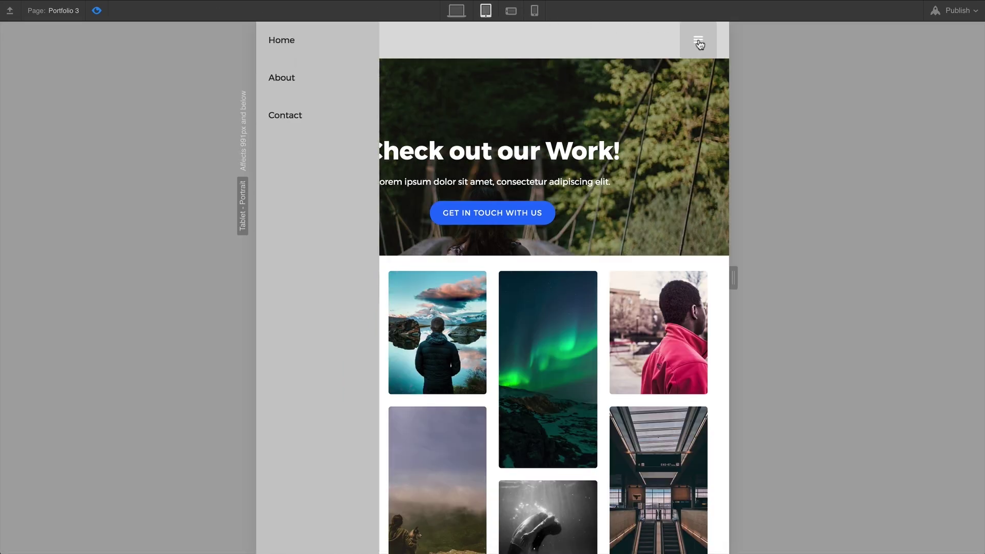
left_click(670, 40)
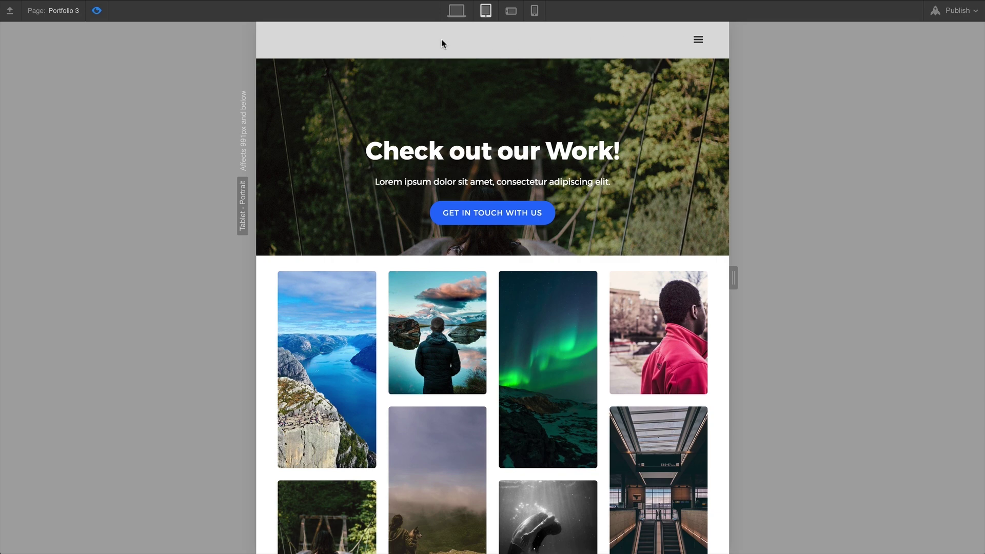
left_click(97, 11)
Change the navbar menu Duration from 400 to 47000 ms
left_click(392, 10)
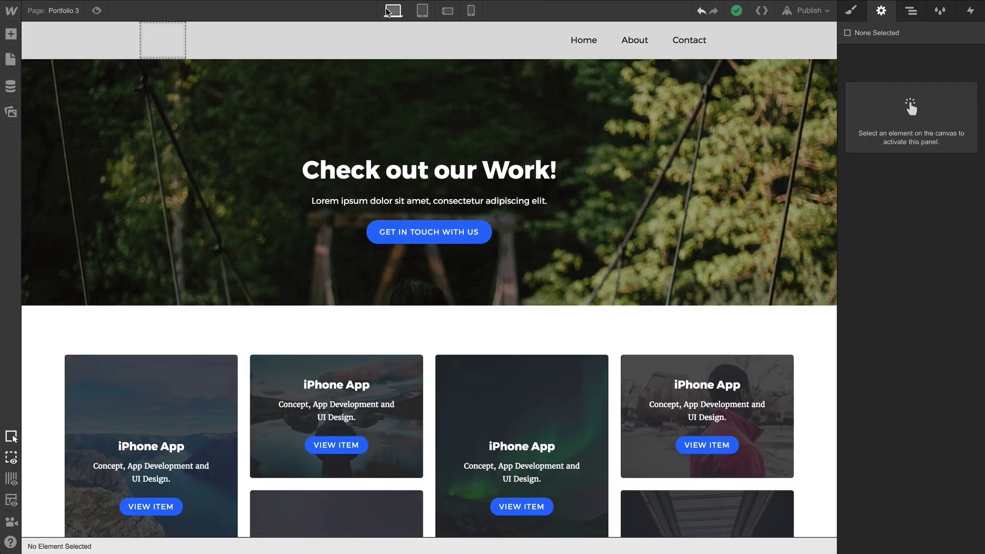
left_click(463, 36)
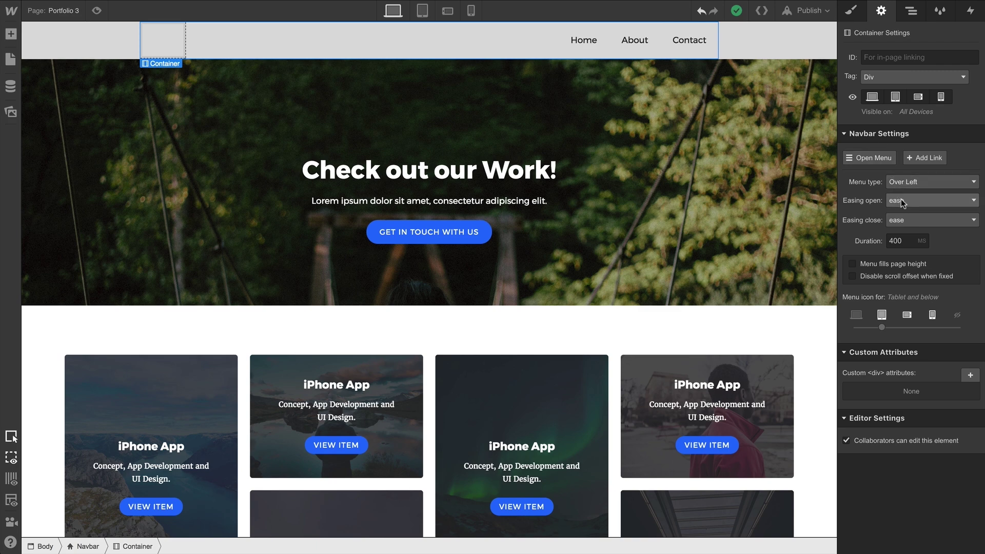
left_click(908, 239)
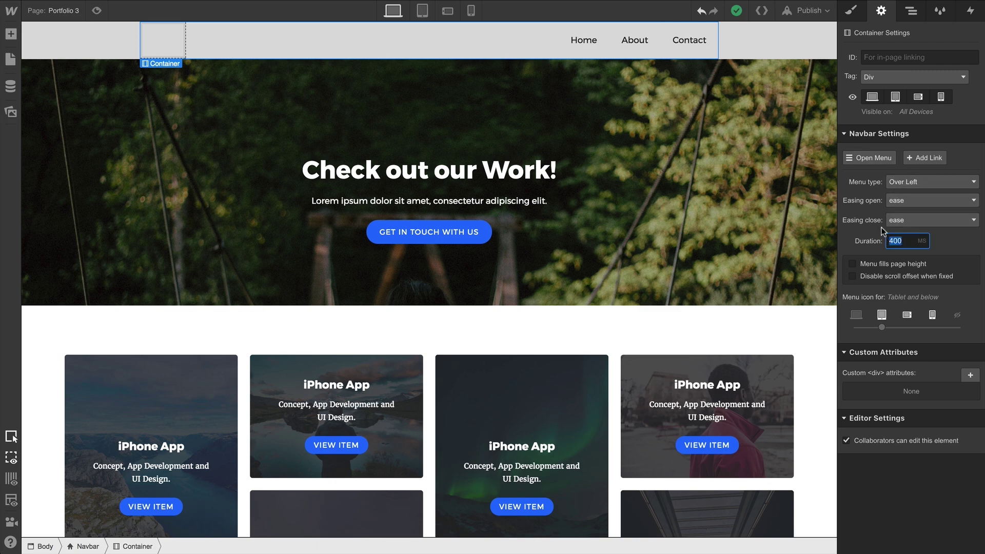
type("47000")
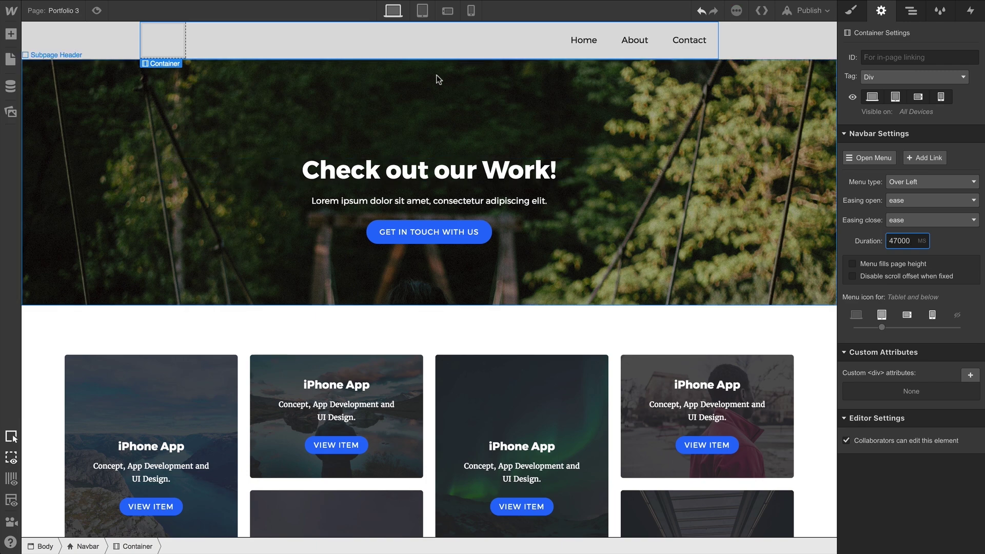
Preview the page at tablet width with the 47000 ms menu duration
left_click(98, 11)
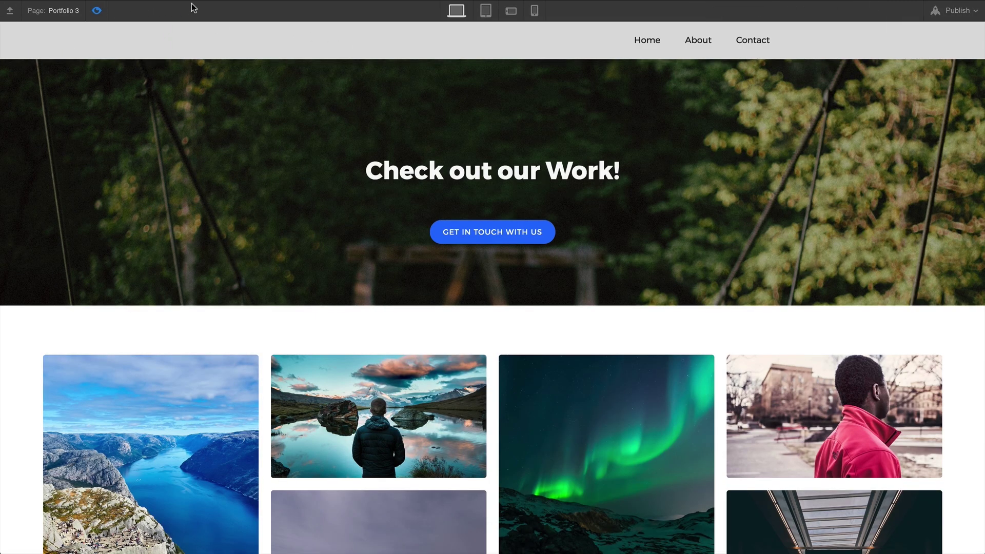
left_click(487, 10)
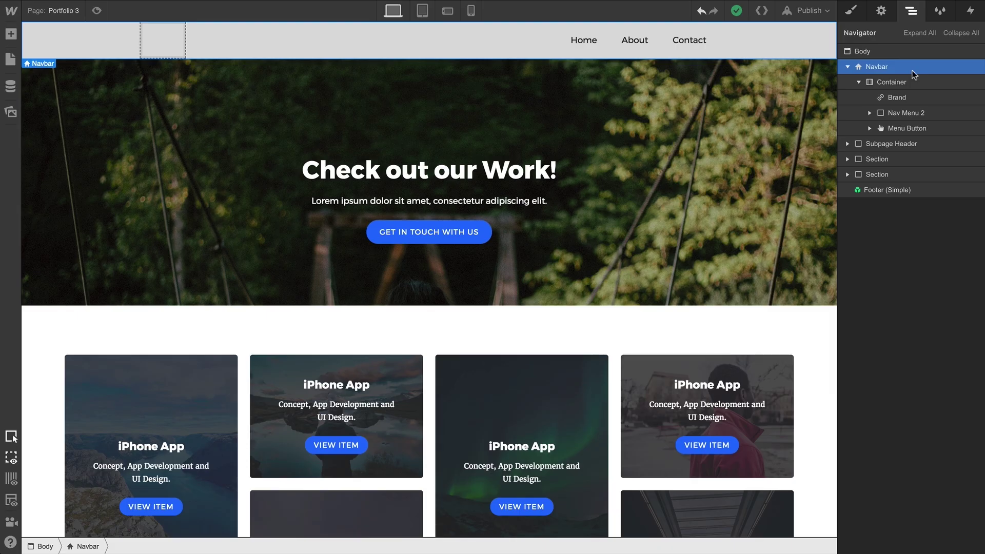
Give the Menu Button a #b9b9b9 grey background at tablet width
left_click(927, 127)
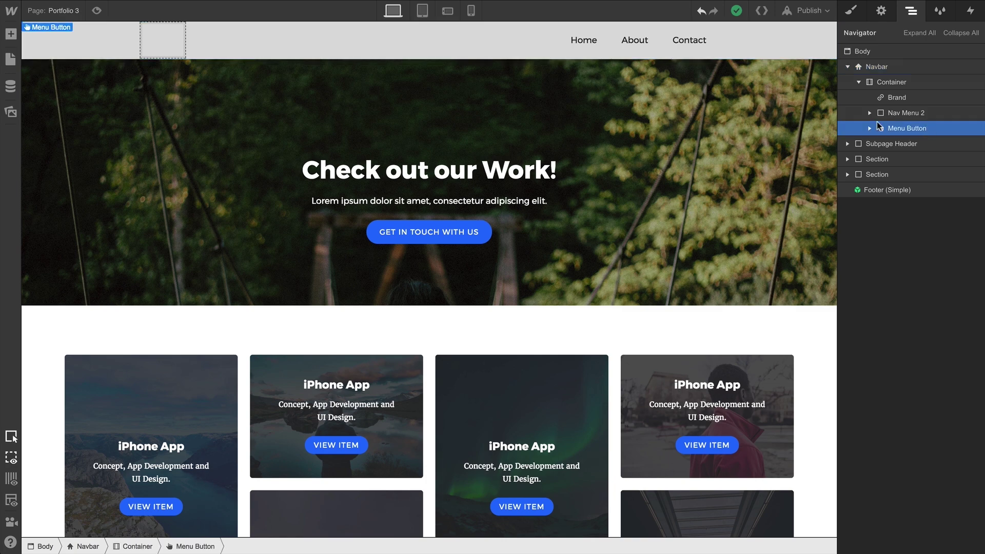
left_click(422, 10)
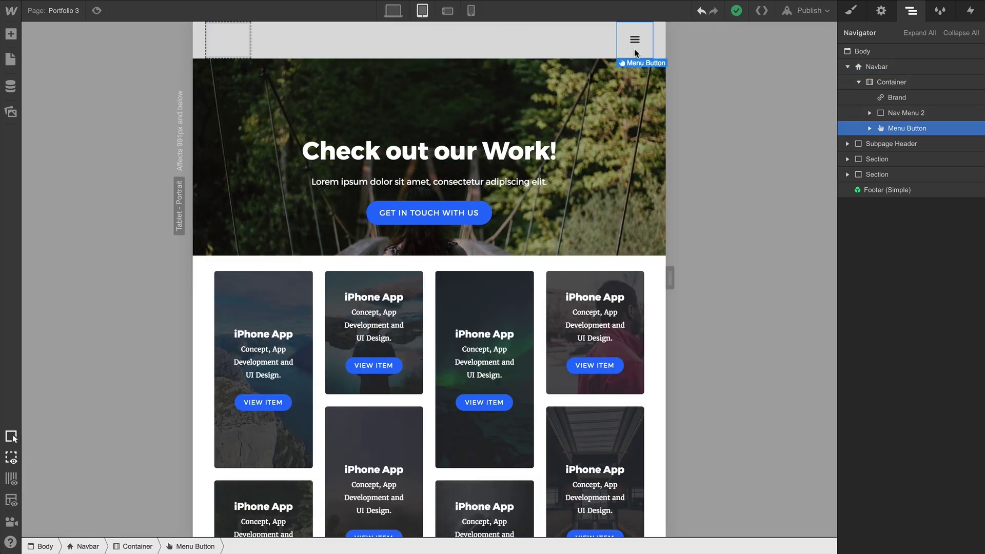
left_click(849, 10)
scroll(893, 296, "down", 3)
scroll(893, 295, "down", 3)
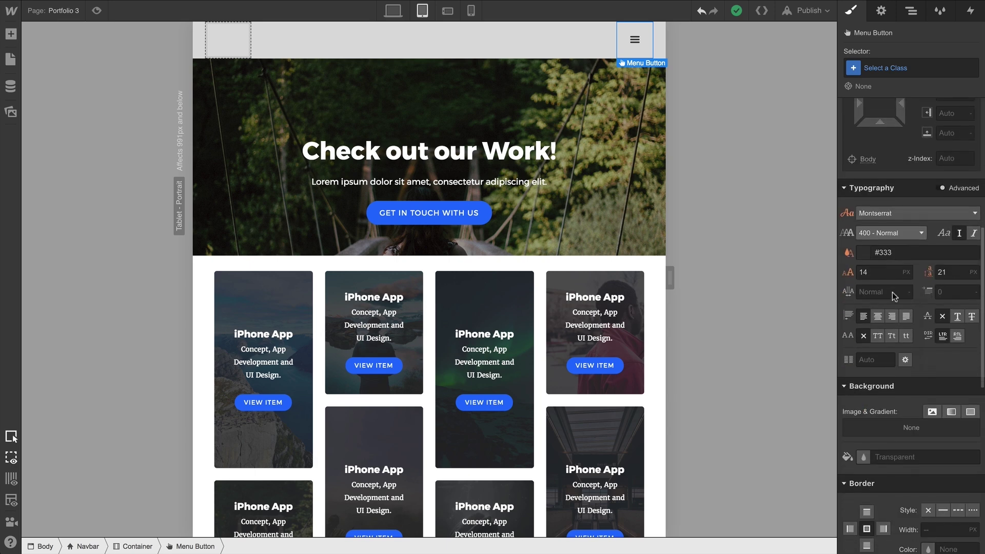
scroll(892, 295, "down", 1)
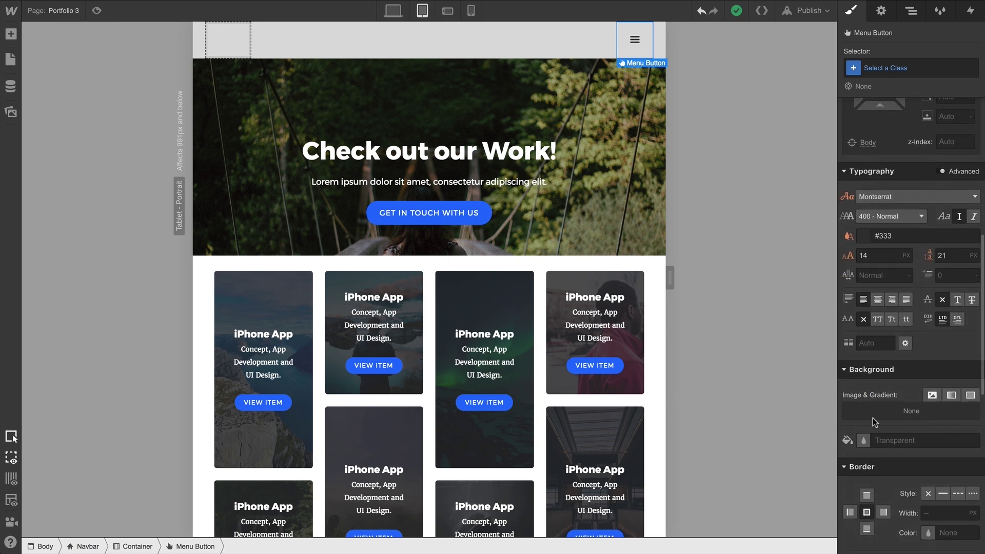
left_click(864, 442)
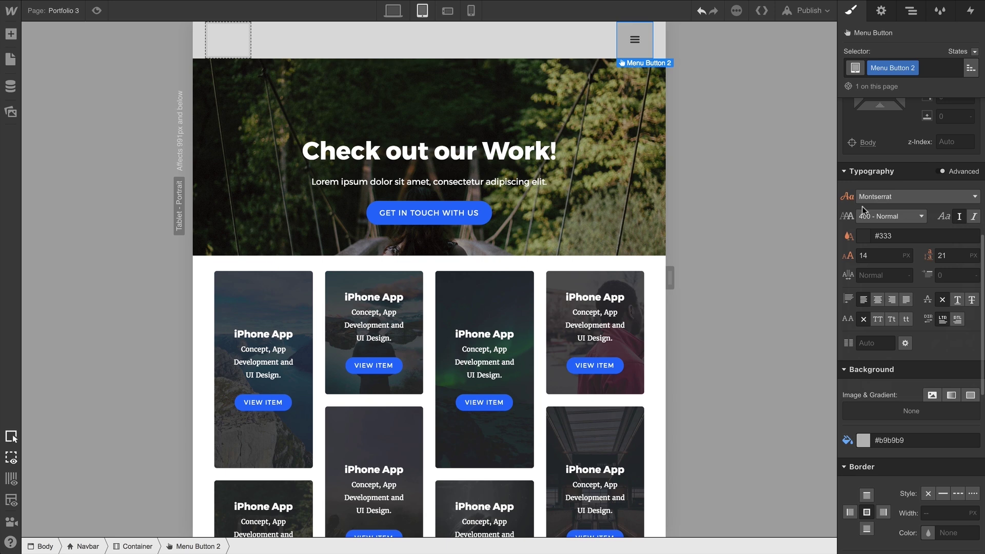
Try font size 27, reset it back to 14, then set the hamburger icon colour to white
left_click(879, 255)
type("27")
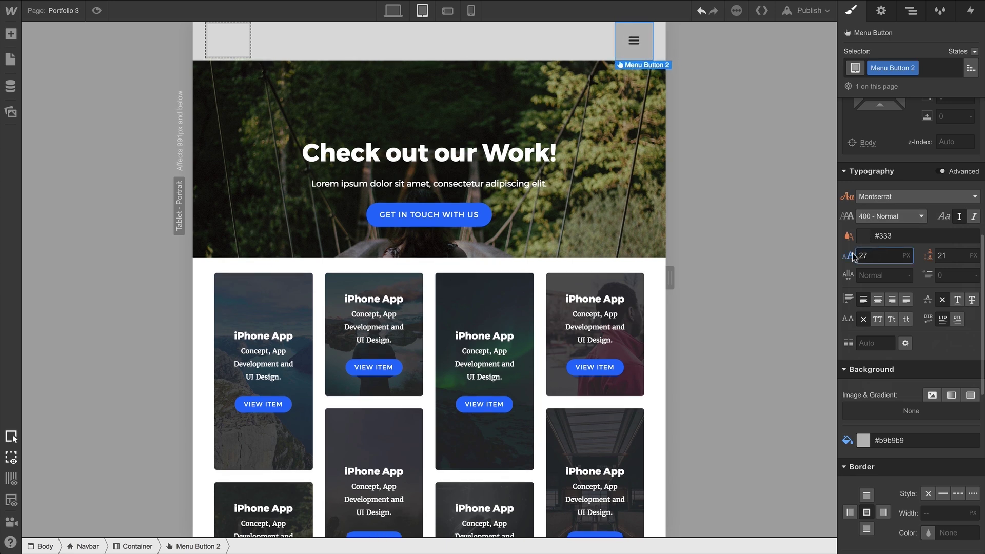
left_click(847, 255)
left_click(860, 281)
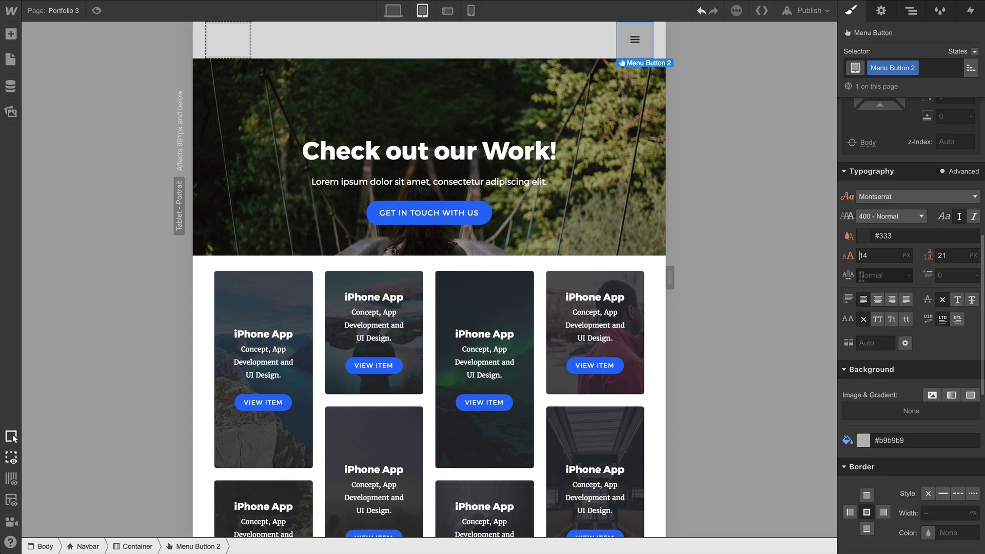
left_click(864, 235)
left_click_drag(872, 227, 852, 124)
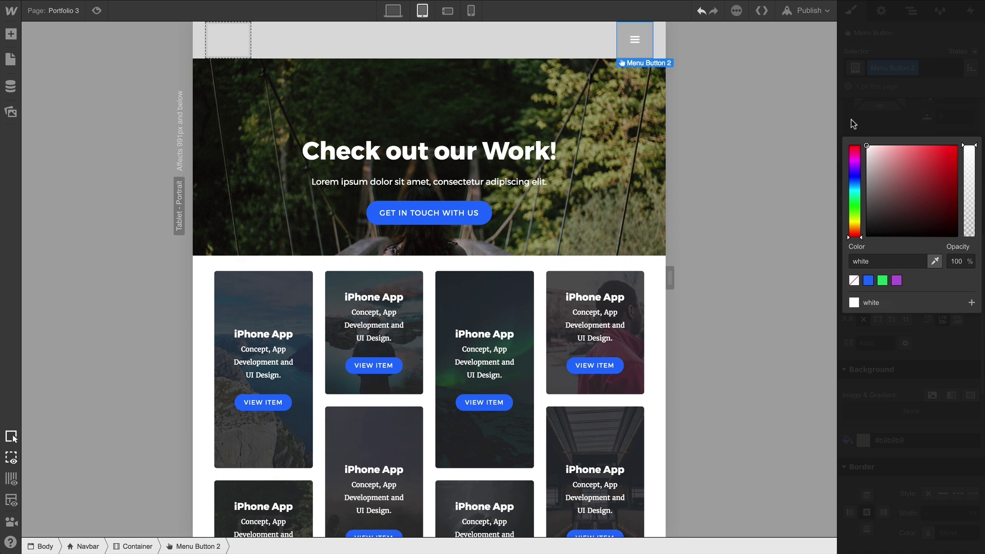
Force the navbar menu open on the canvas from the menu button's settings
left_click(884, 13)
left_click(884, 14)
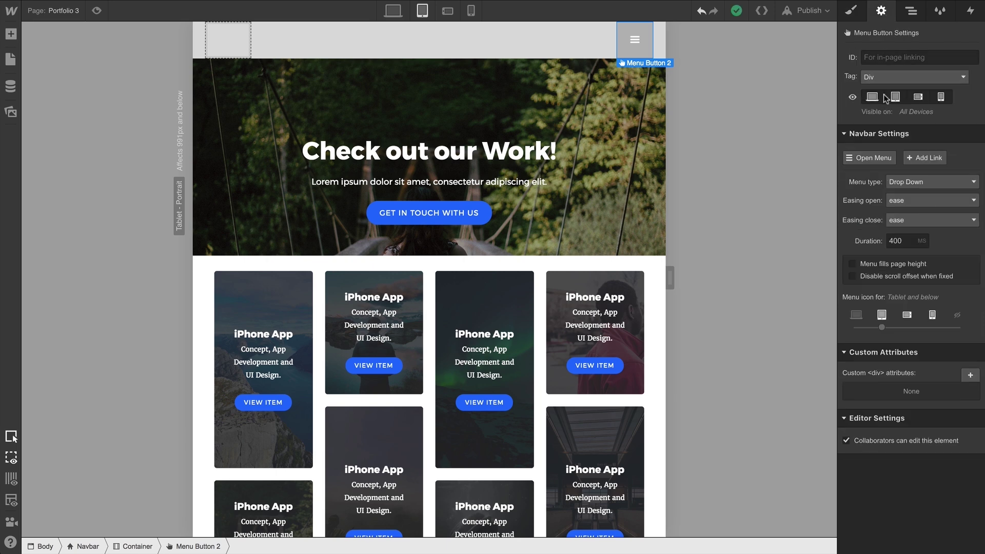
left_click(882, 158)
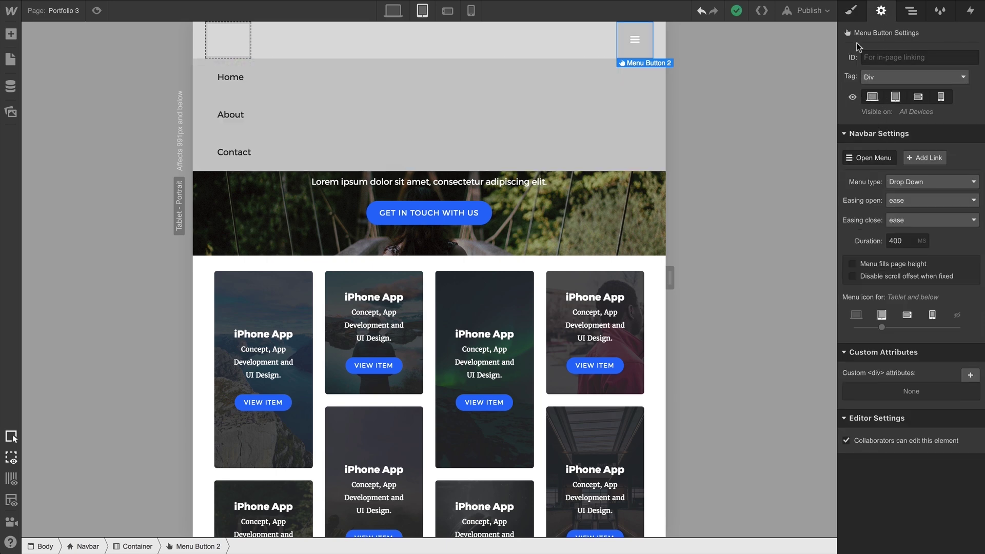
Set the menu button's Open-state icon colour to black in Typography
left_click(851, 10)
scroll(889, 323, "down", 5)
scroll(877, 339, "down", 2)
left_click(864, 358)
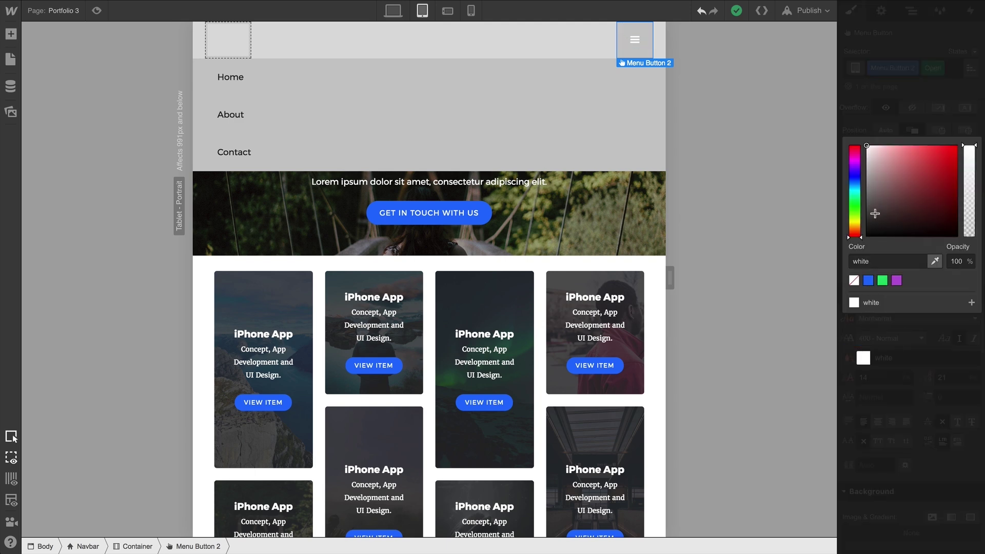
left_click_drag(875, 213, 867, 238)
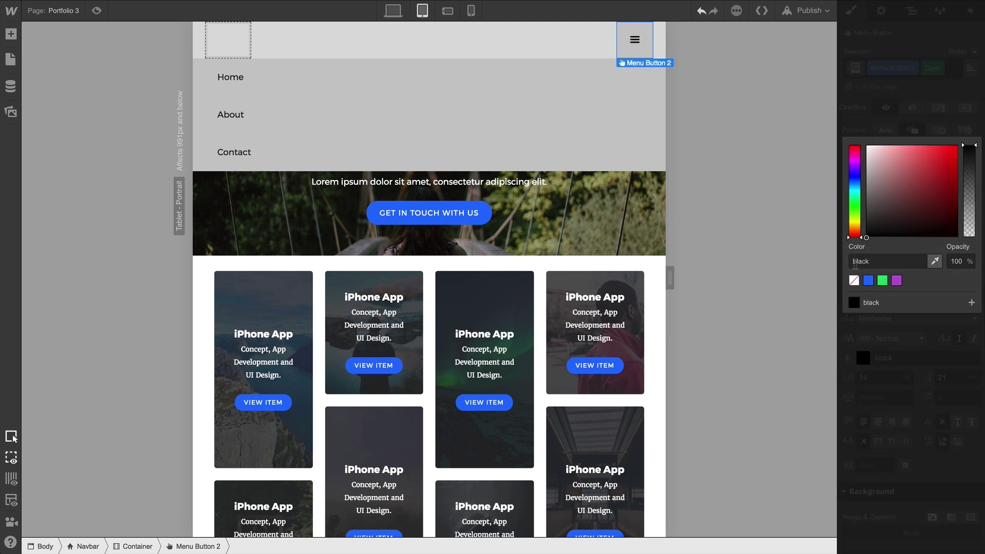